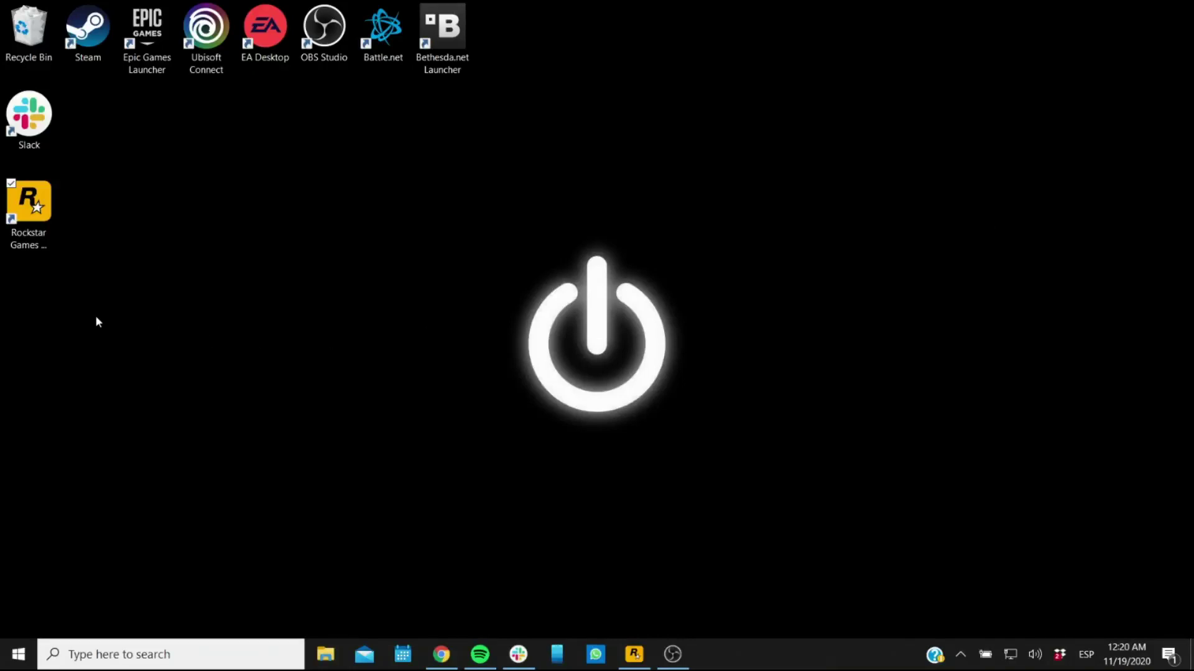
Move the Rockstar Games Launcher shortcut from the left icon column onto the open desktop
drag(38, 236, 280, 239)
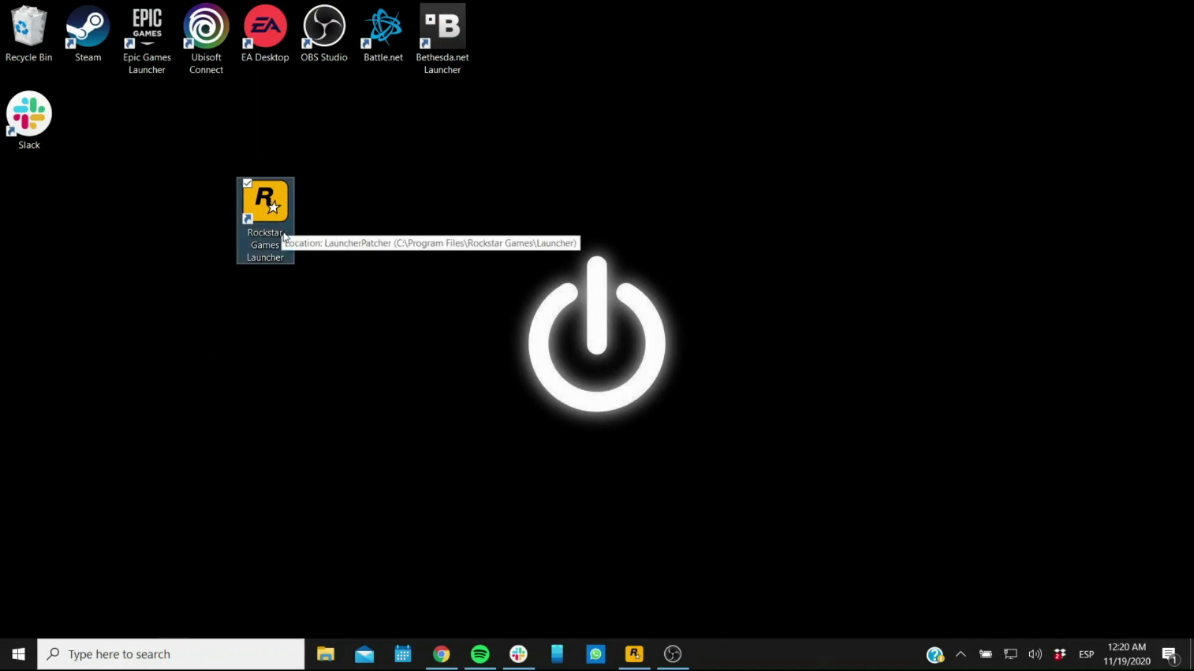
In Chrome, view the 'Download The Rockstar Games Launcher' article, then minimize the browser
mouse_move(442, 654)
click(382, 595)
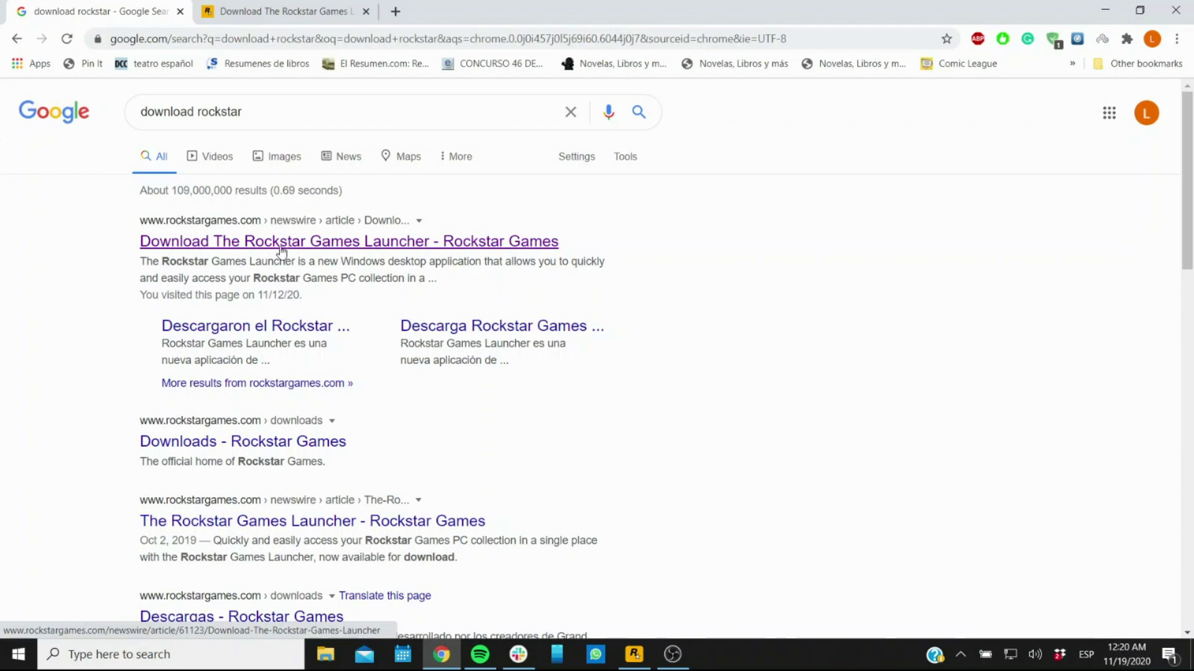
click(320, 9)
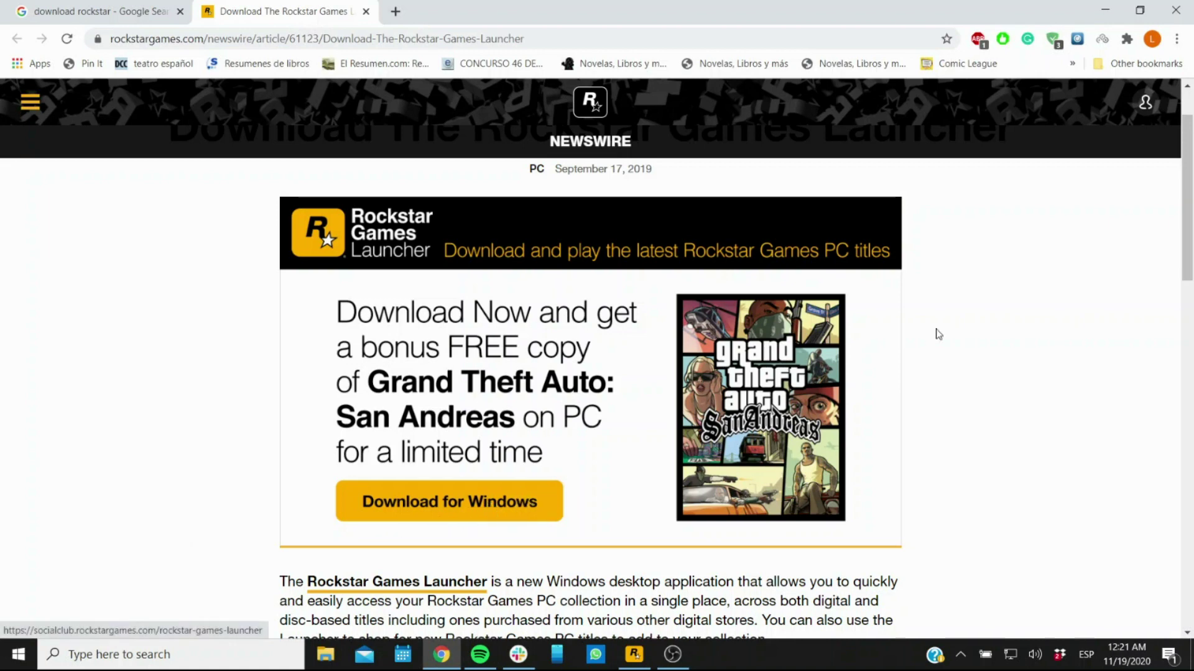
click(1105, 10)
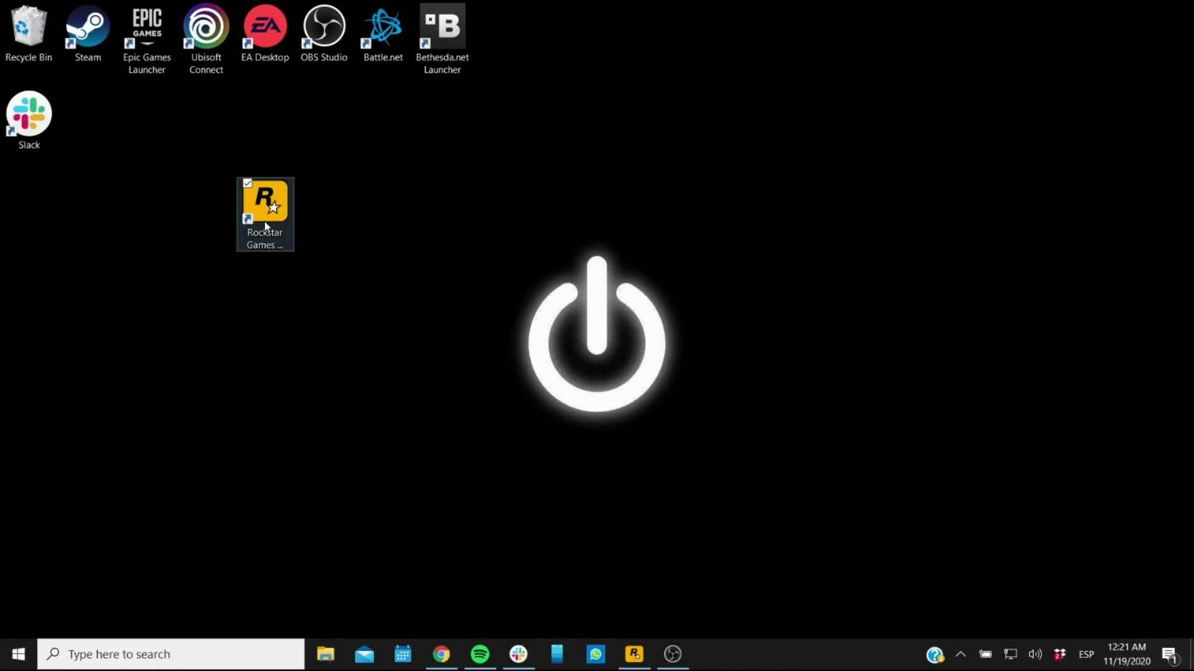
Bring the running Rockstar Games Launcher window forward, showing its Sign in screen
mouse_move(634, 654)
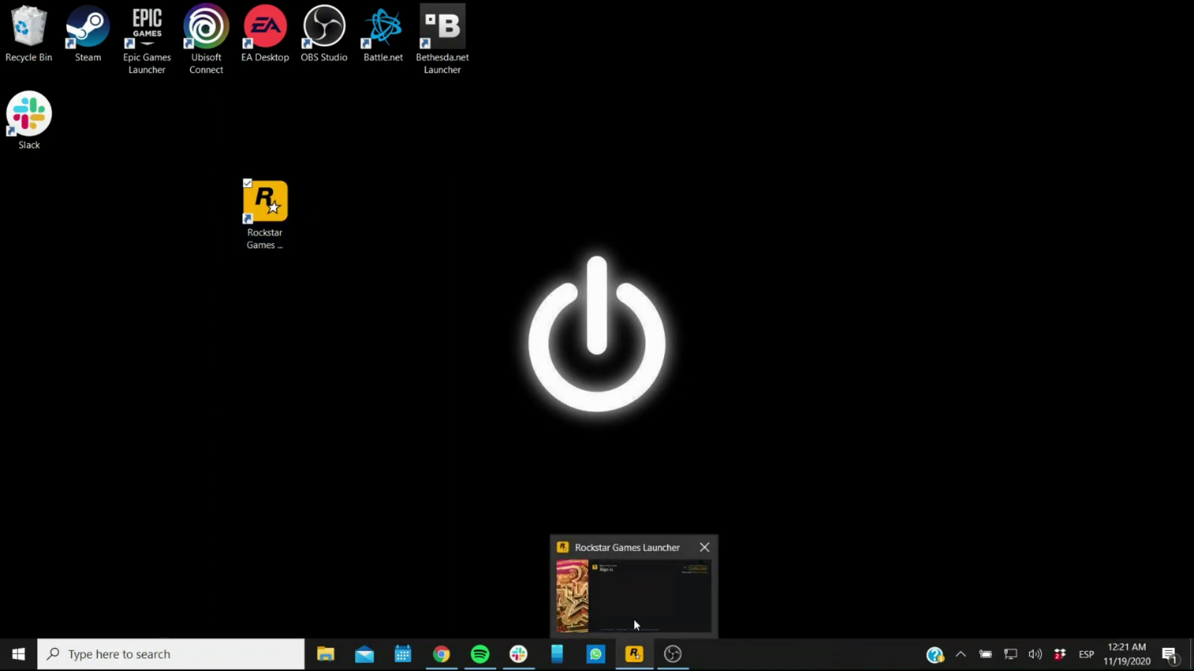
click(635, 625)
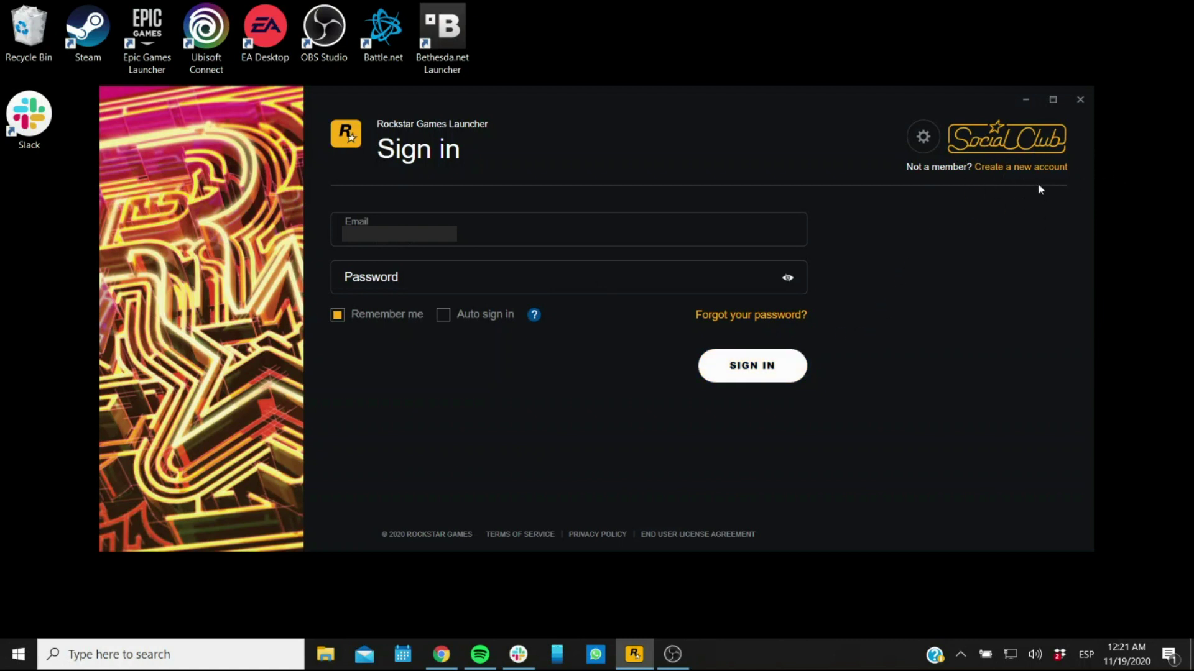
Start a new account, accept the policies, and look over the Email, Password, Nickname and Date of Birth form
click(1023, 169)
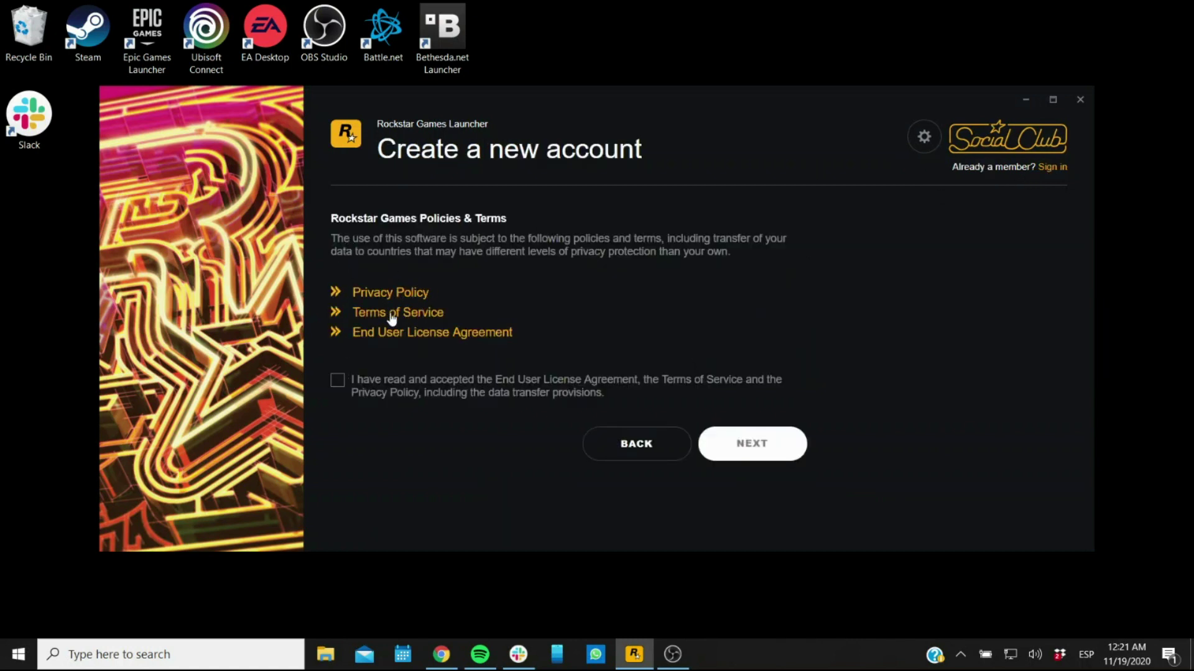
click(339, 382)
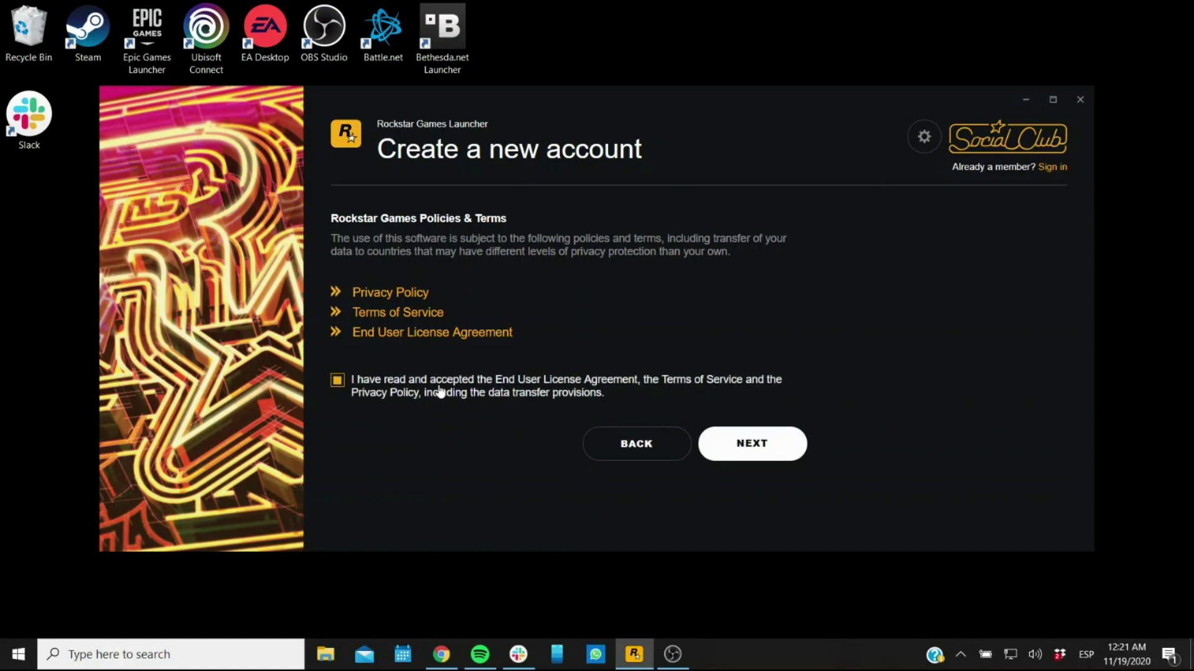
click(775, 453)
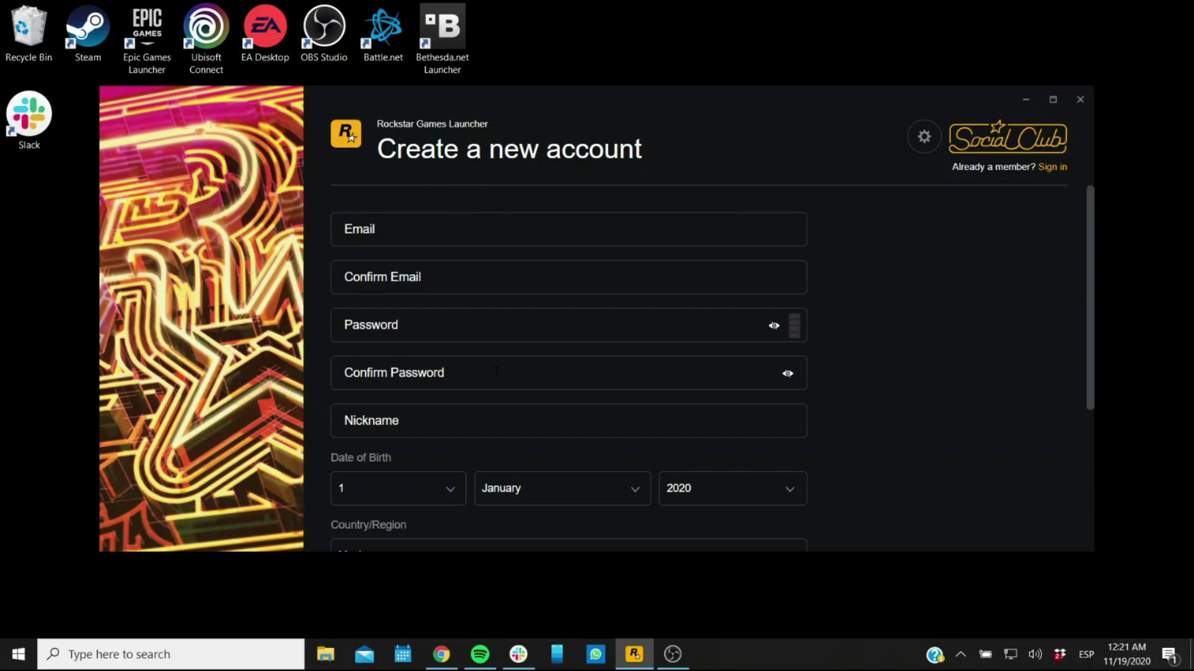
scroll(500, 419, down, 1)
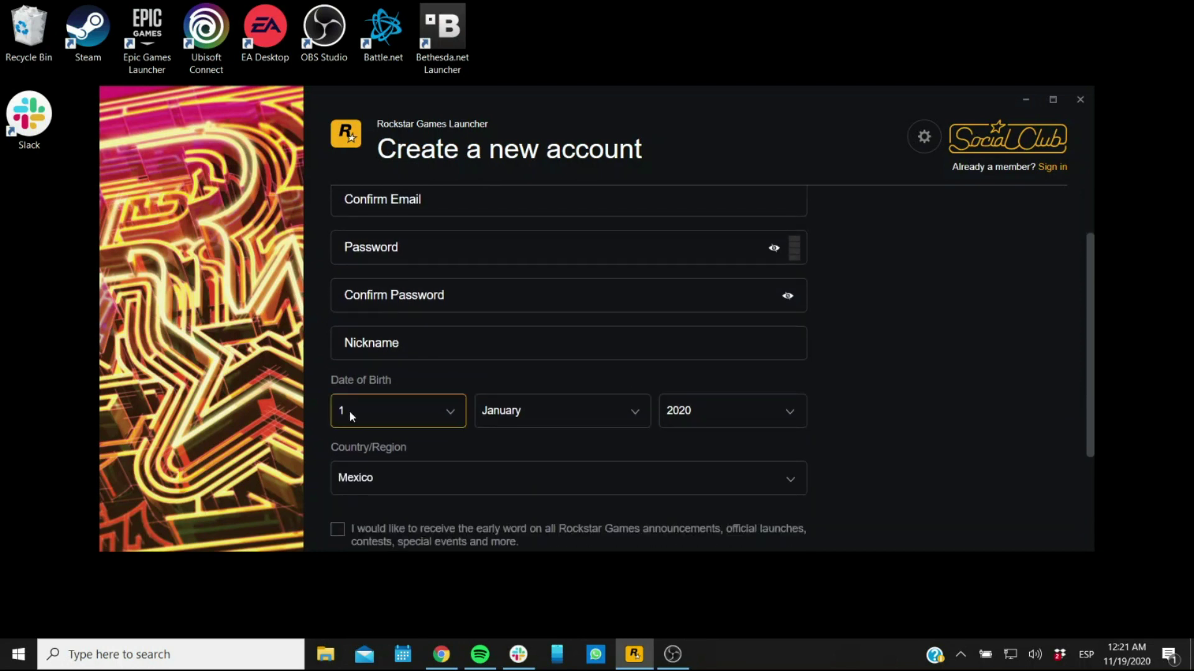
scroll(877, 498, down, 2)
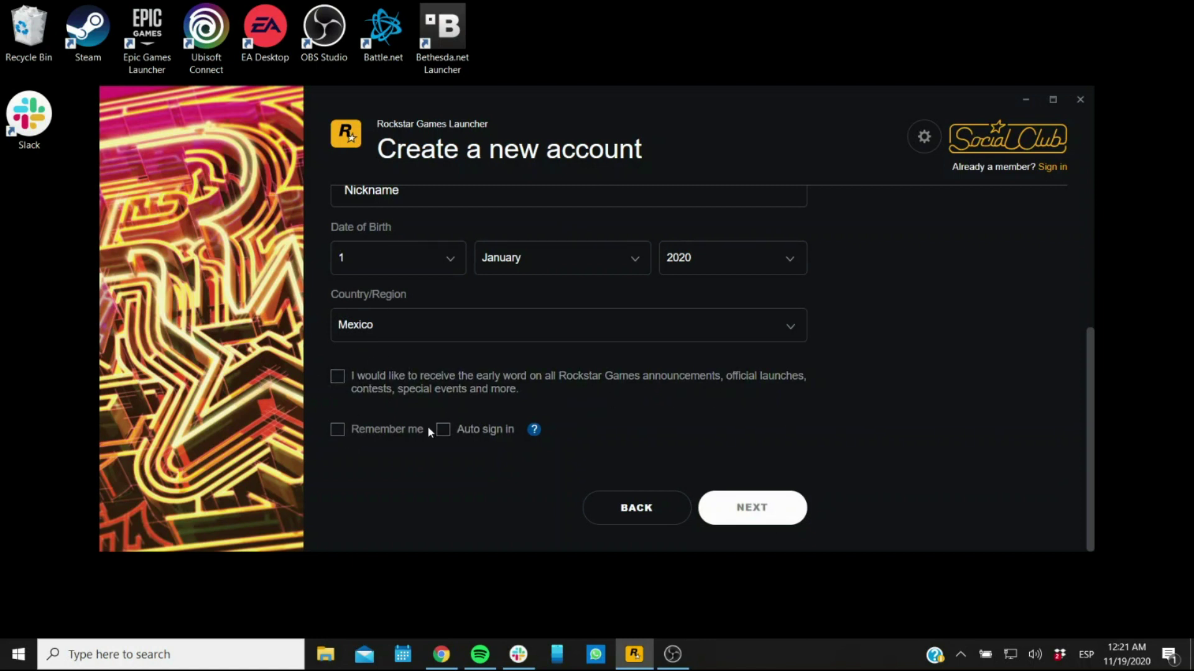
scroll(566, 417, up, 4)
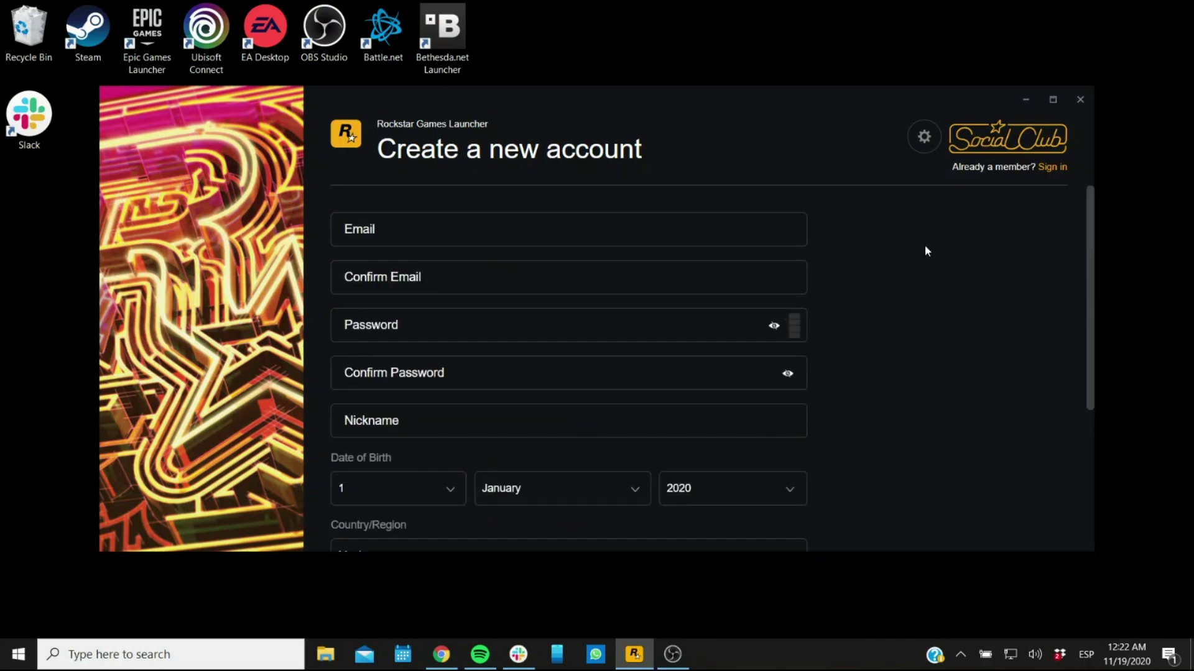
Return to the Sign in page and sign in with the account password
click(1051, 168)
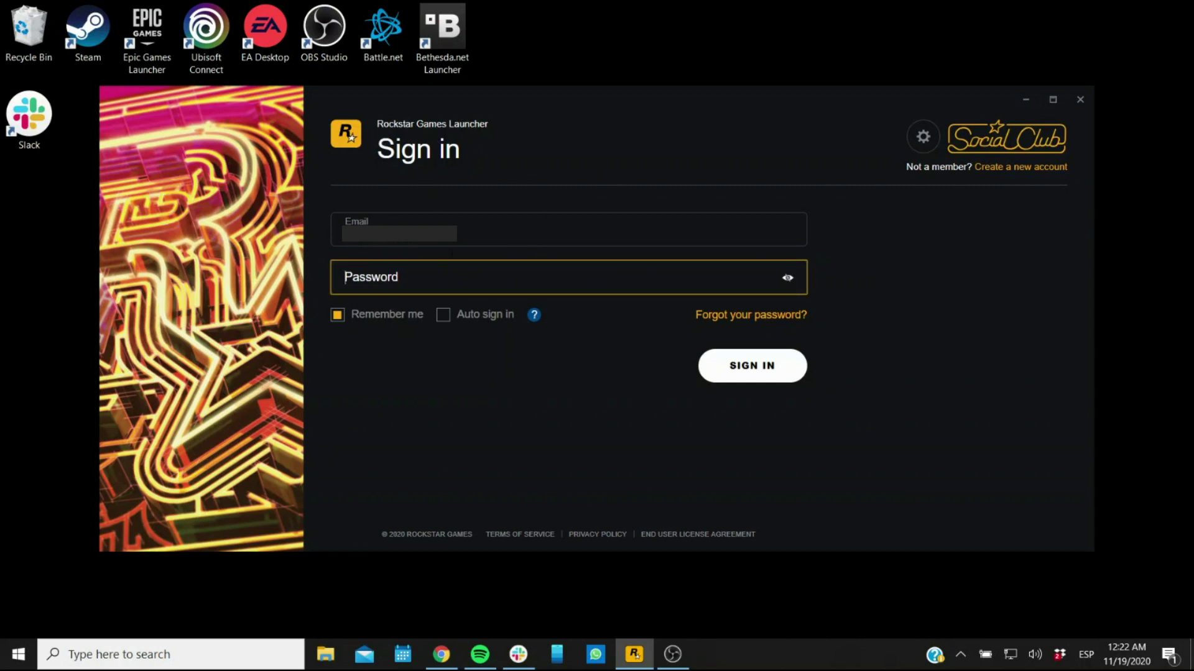
click(456, 269)
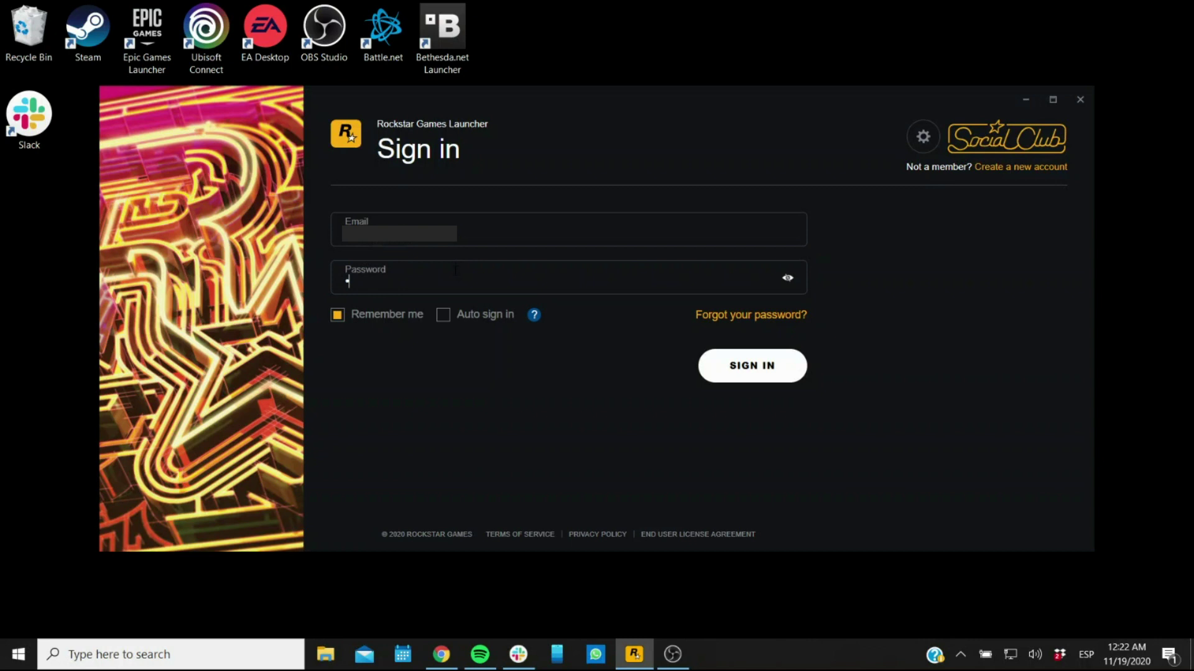
text(••••••)
text(•••••)
key(Return)
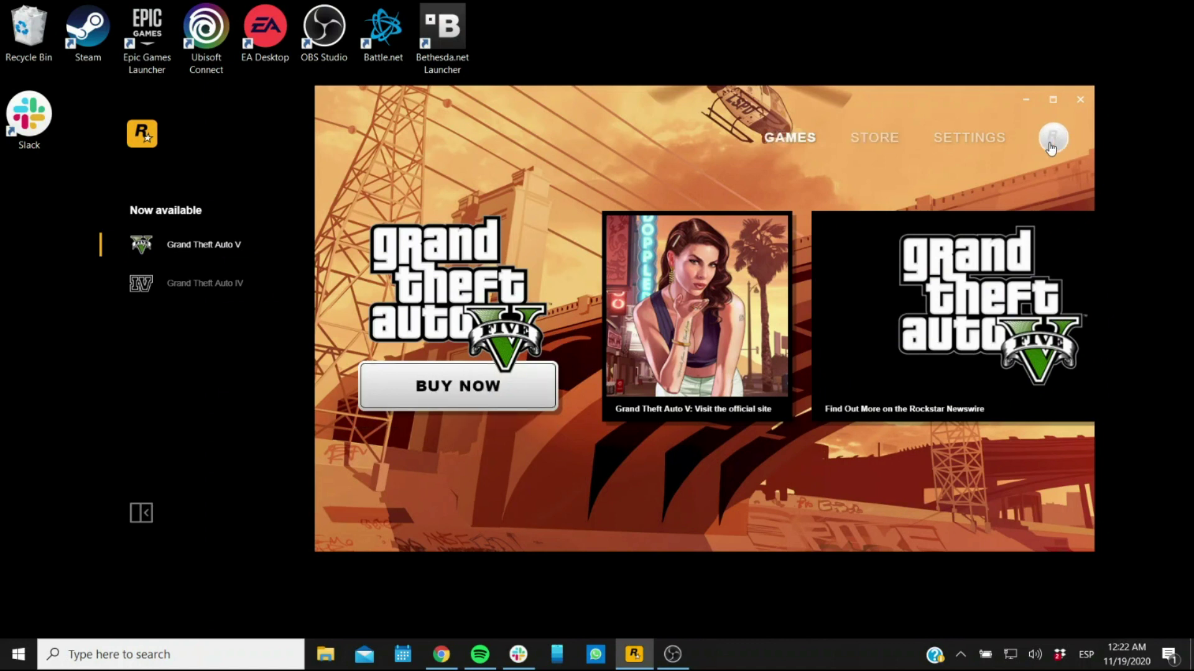
From the profile menu's Redeem Code, enter an activation code and check its validity
click(1051, 148)
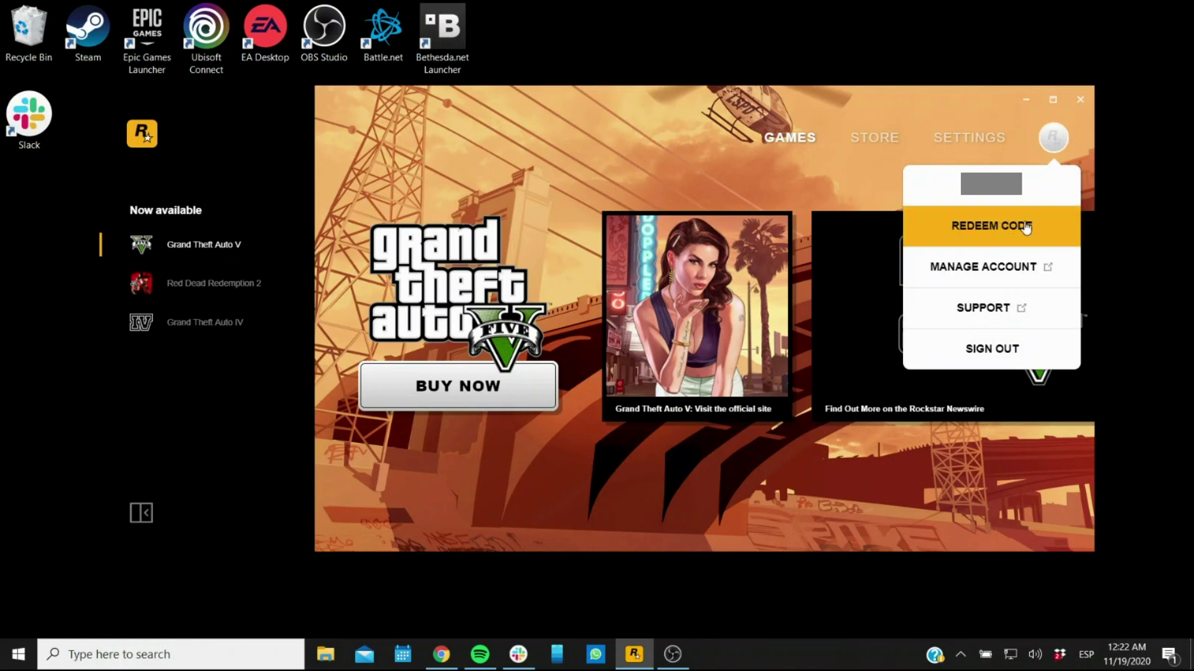
click(1019, 231)
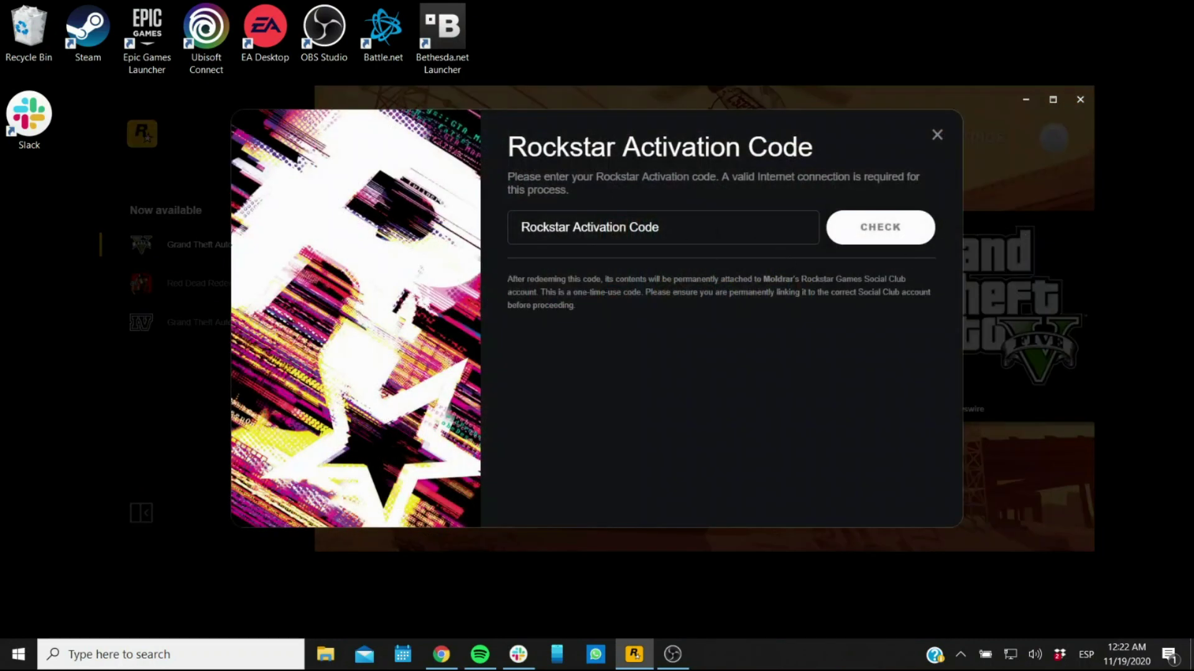
click(715, 231)
text(3165SDF4DF3)
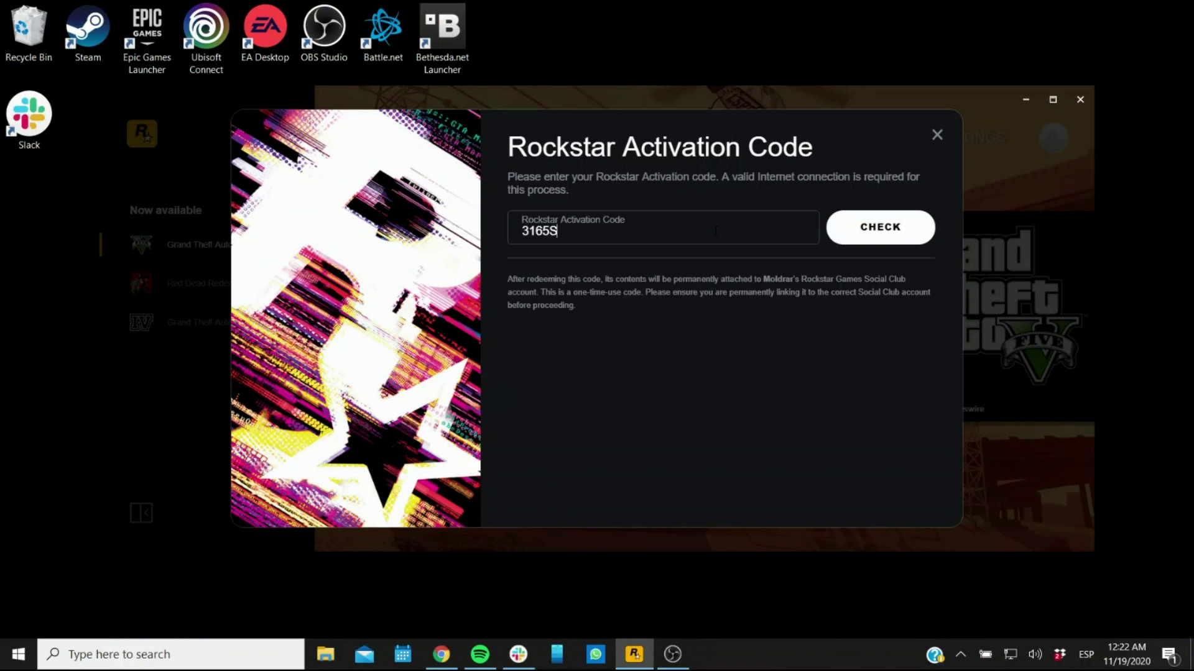
text(2165SDF)
click(901, 228)
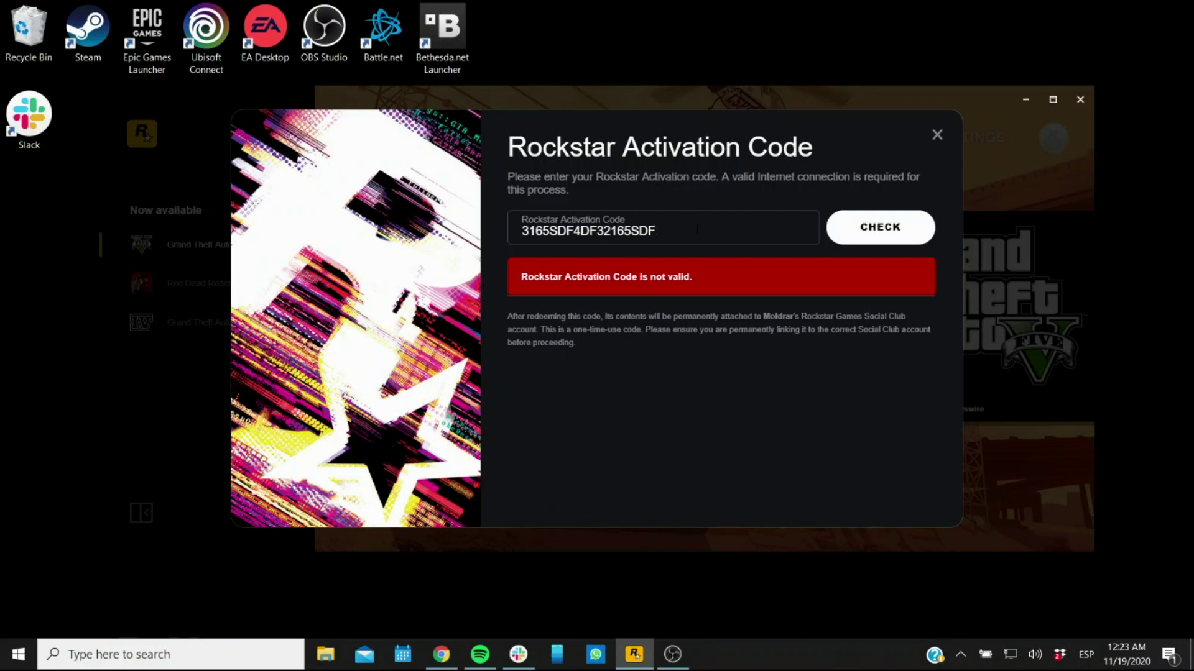
Erase the rejected code so the activation code field is empty and focused
key(BackSpace)
key(BackSpace)
key(BackSpace)
key(BackSpace)
key(BackSpace)
key(BackSpace)
key(BackSpace)
key(BackSpace)
key(BackSpace)
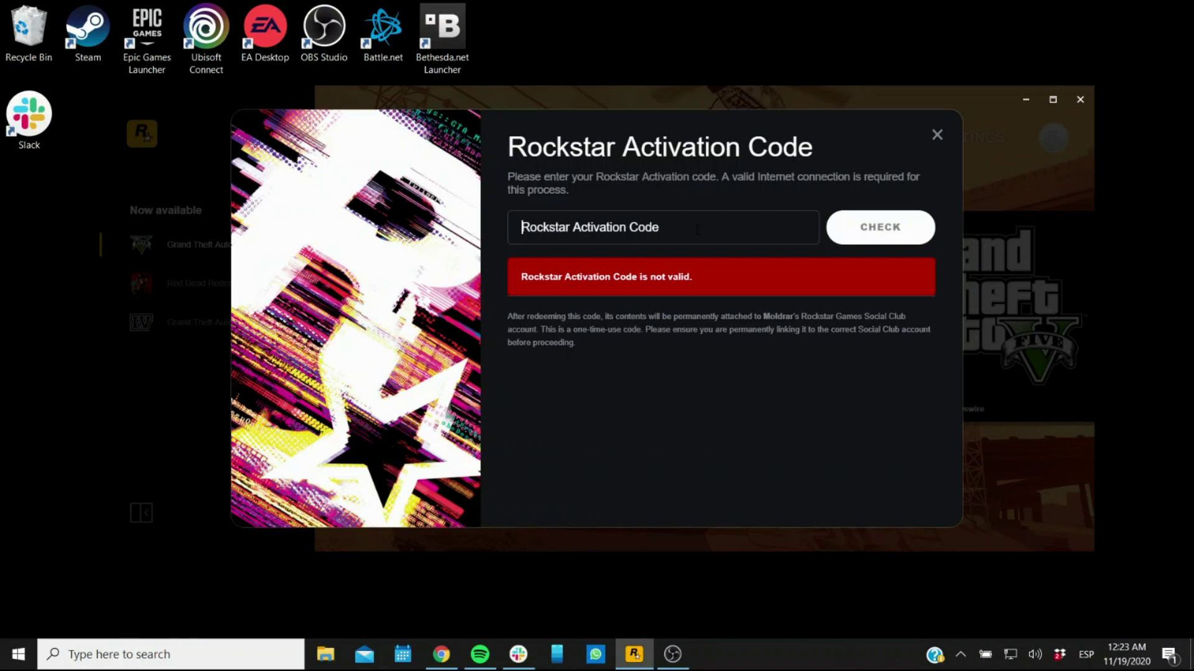
click(697, 230)
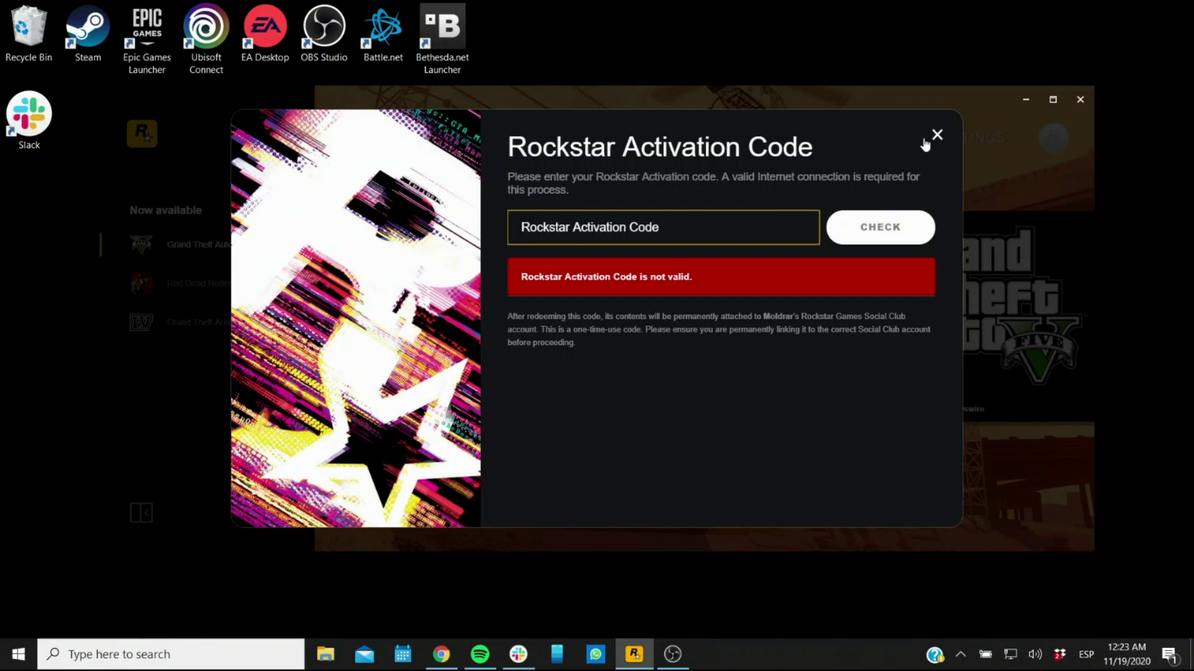
Close the Rockstar Activation Code dialog to return to the Games page with Grand Theft Auto V
click(937, 135)
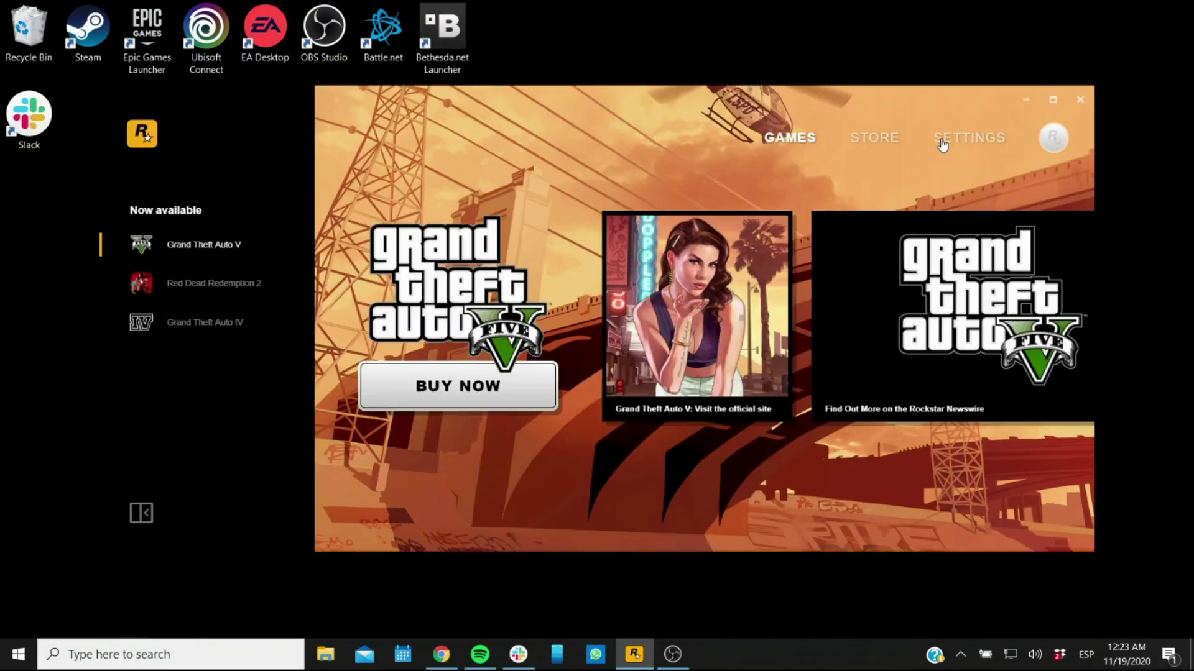